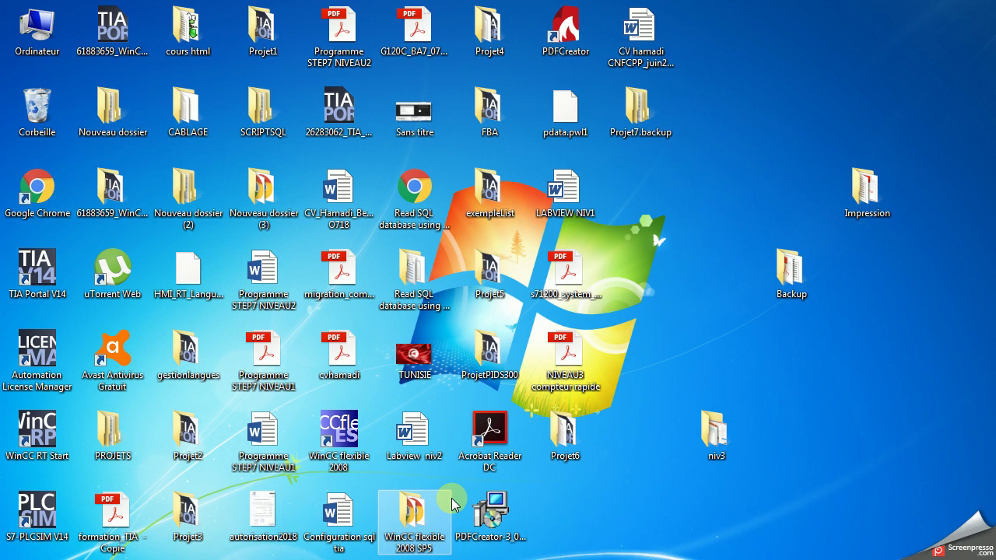
Launch TIA Portal V14 and create a new project named UPDATE
double_click(491, 510)
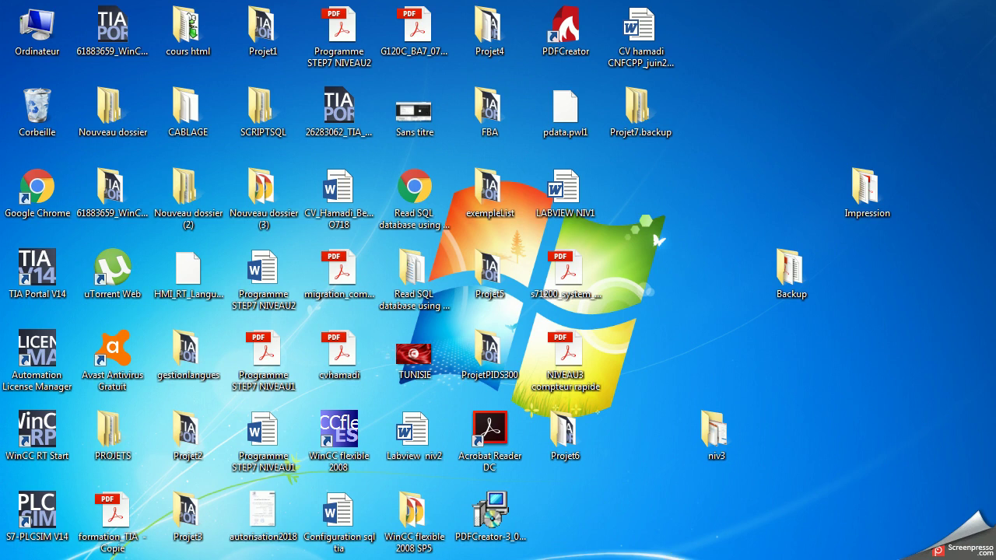
click(686, 286)
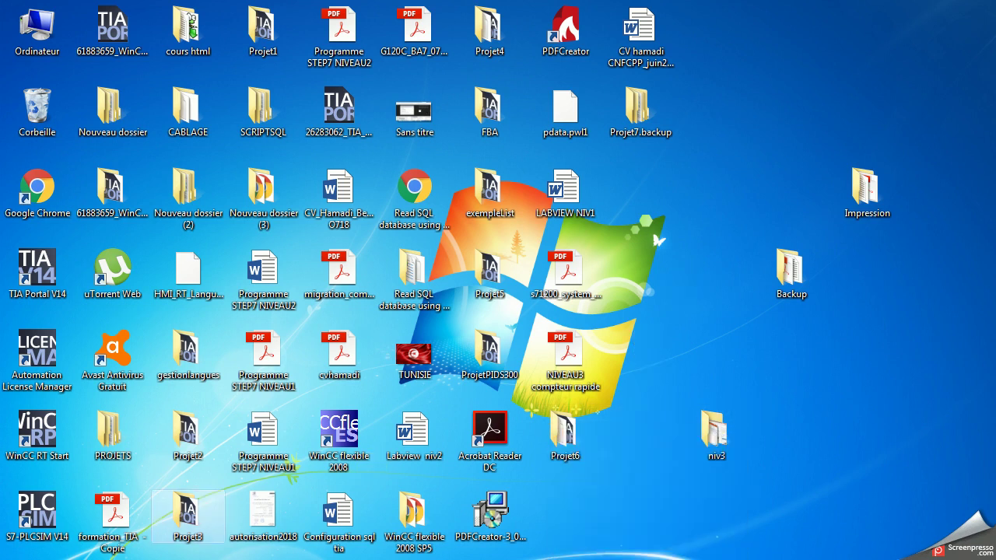
double_click(50, 287)
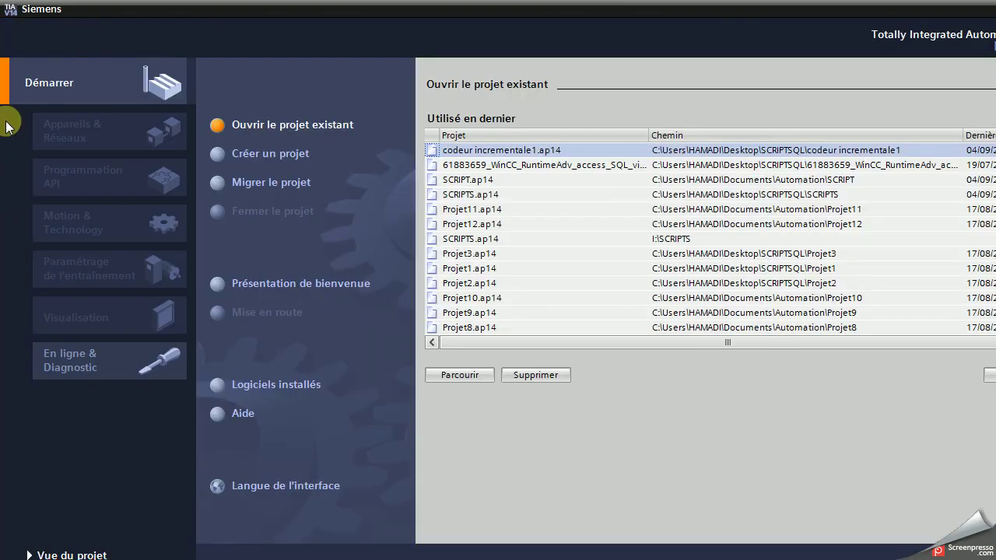
click(263, 154)
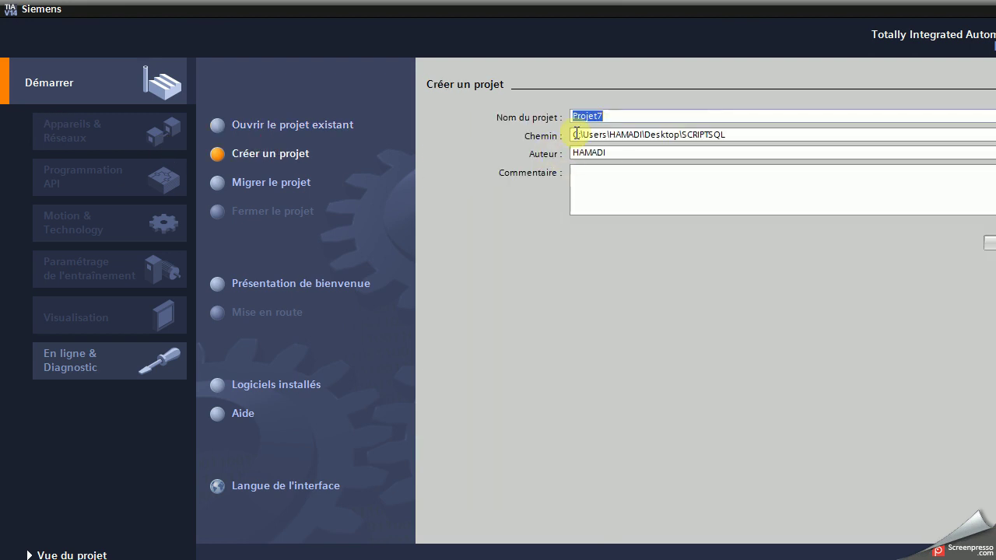
text(UPDATE)
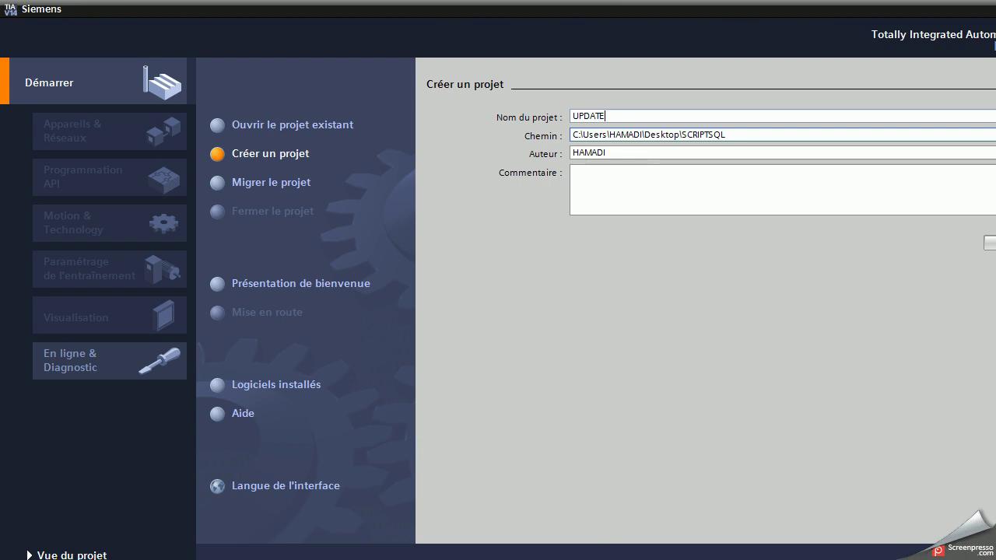
click(985, 242)
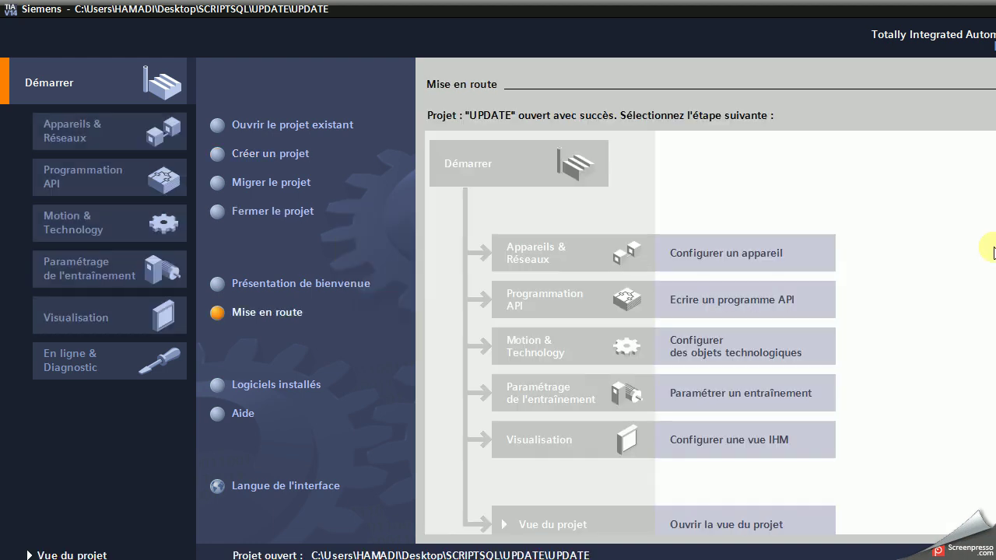
Begin adding a SIMATIC S7-1200 controller, choosing CPU 1211C AC/DC/Rly with article number 6ES7 211-1BE40-0XB0
click(575, 260)
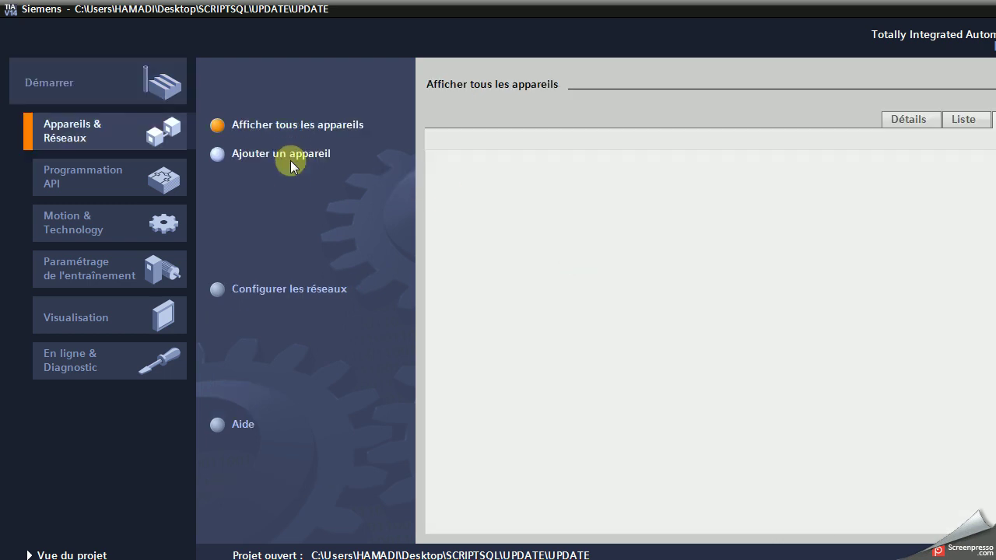
click(289, 155)
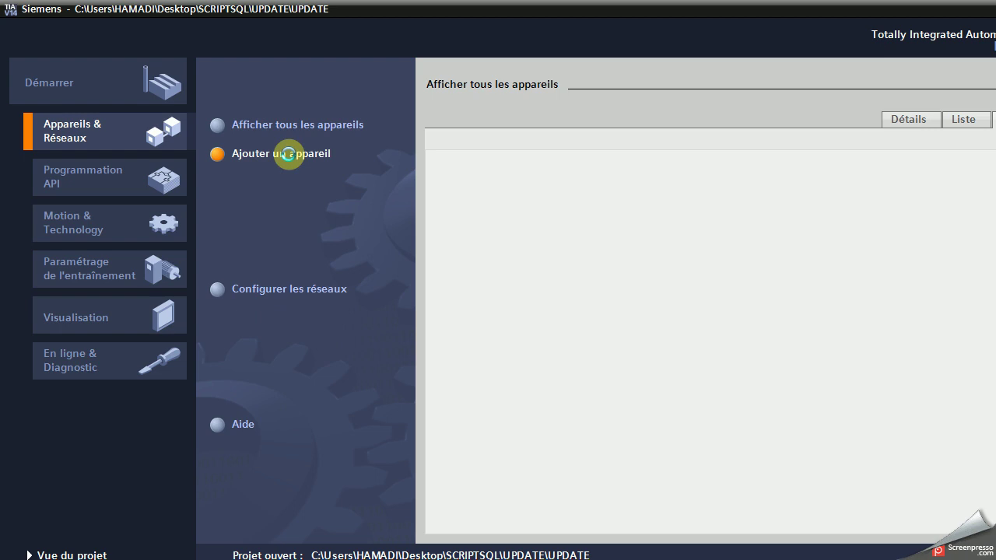
click(556, 150)
click(572, 165)
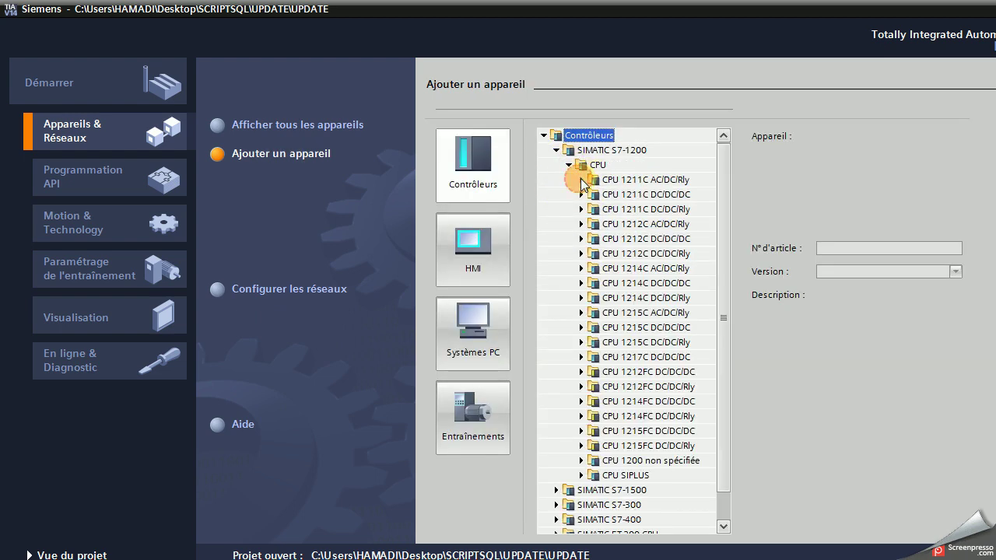
click(582, 180)
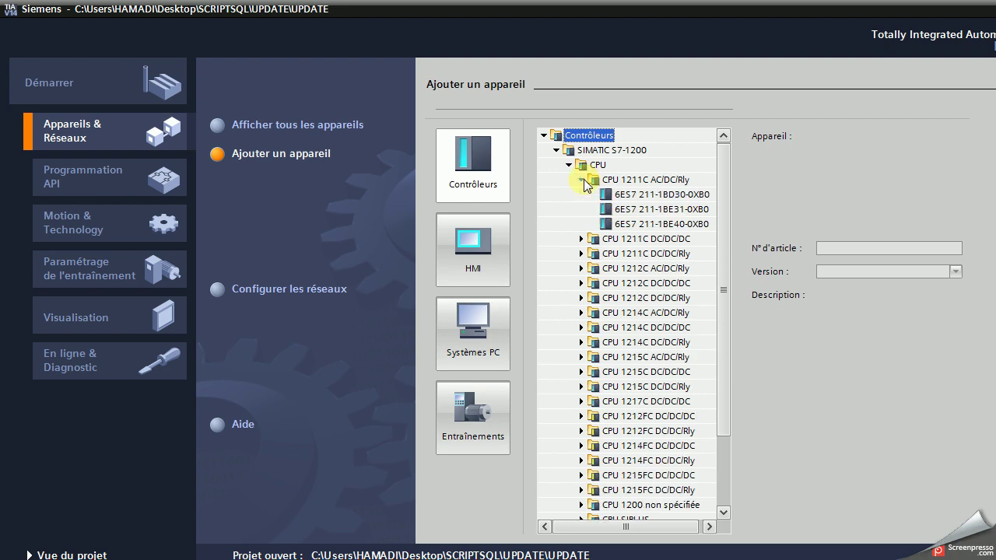
click(639, 223)
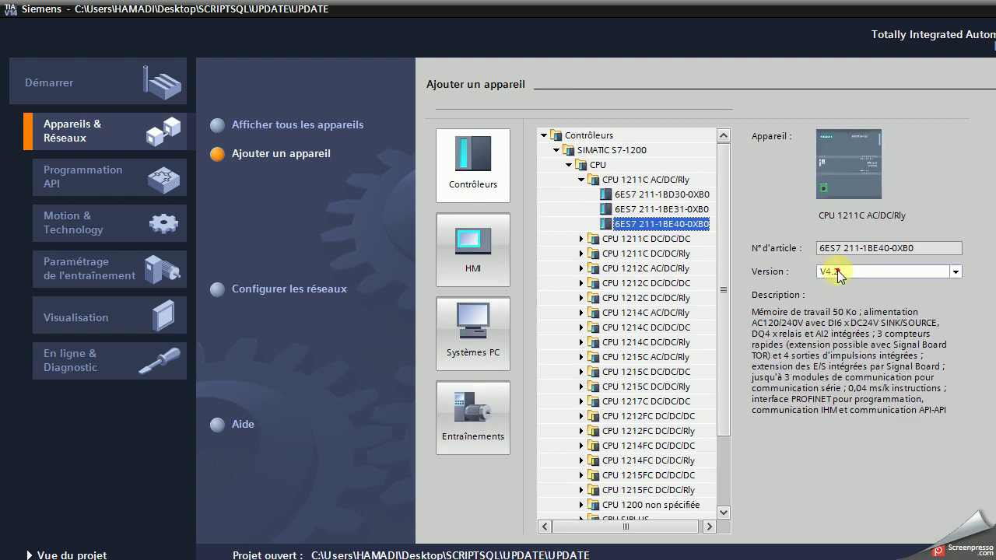
Set the controller's firmware version to V4.1 and add it to the project
click(828, 271)
click(830, 297)
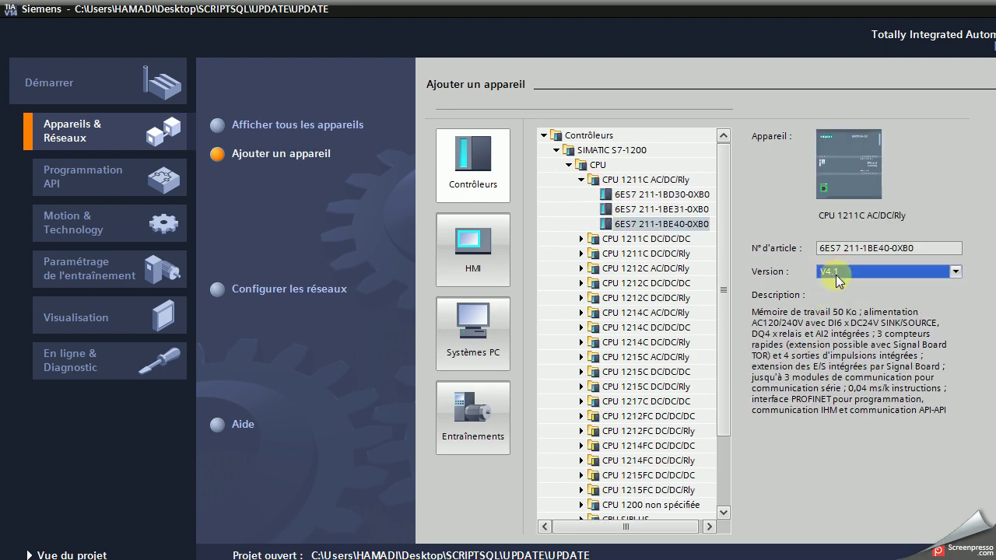
click(838, 273)
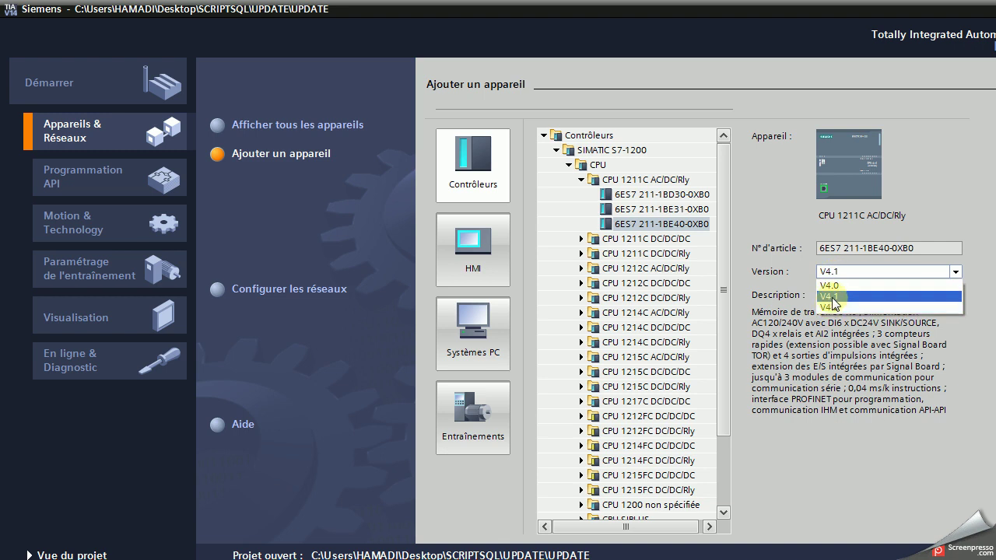
click(836, 296)
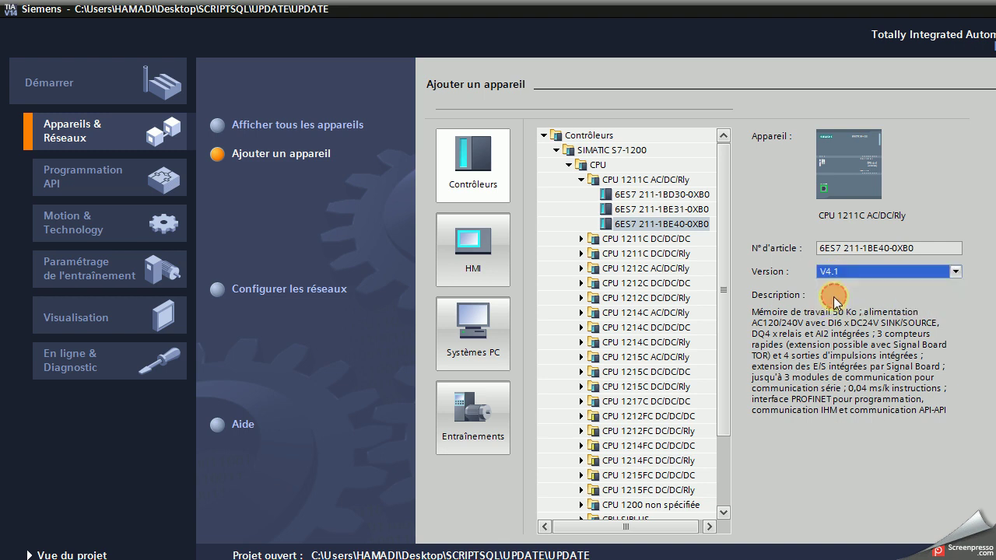
click(908, 515)
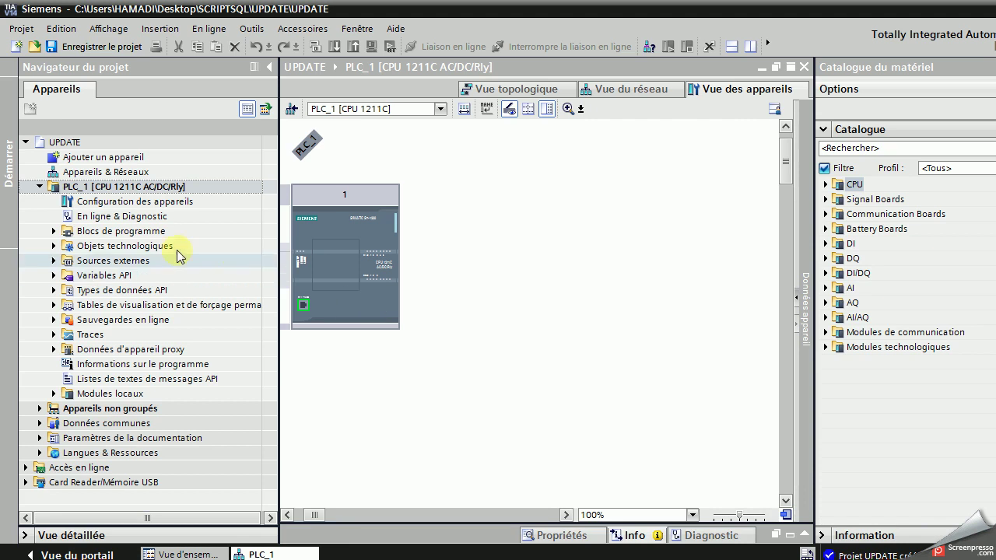
Open the firmware update function (Mise à jour du firmware) in the online and diagnostic view of PLC_1
click(143, 221)
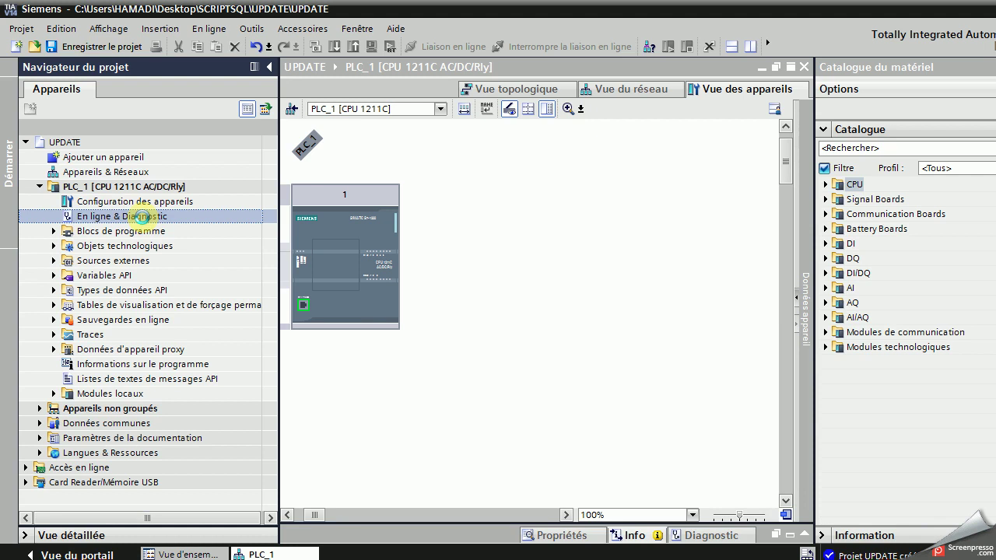
double_click(144, 219)
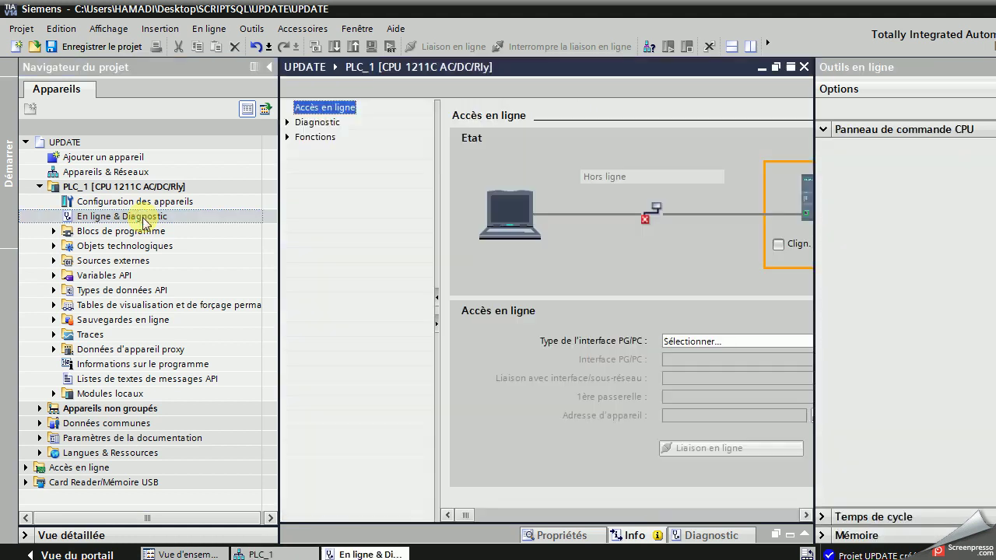
click(286, 137)
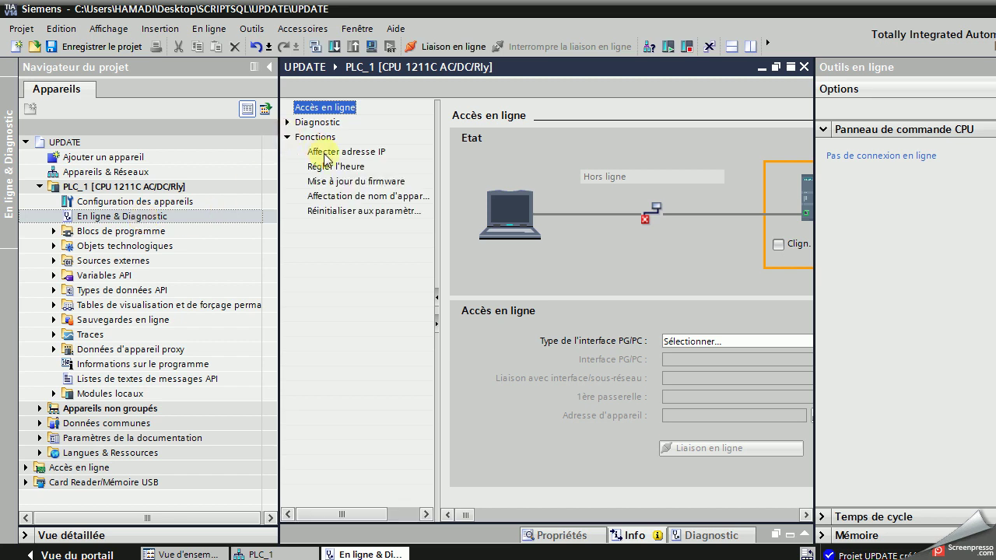
click(343, 182)
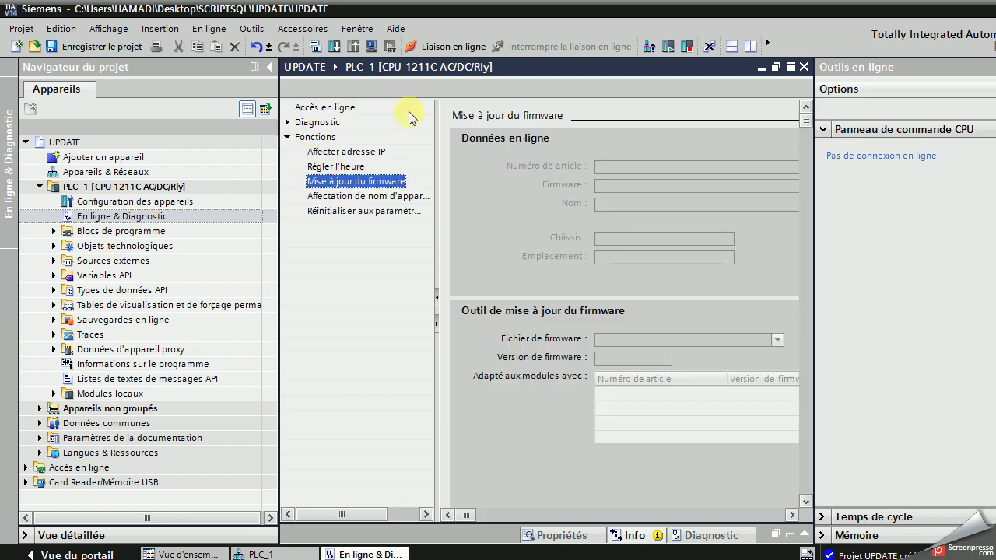
Go online with PLC_1 over PN/IE using the Realtek PCIe FE Family Controller, searching for the target device and connecting to it
click(445, 47)
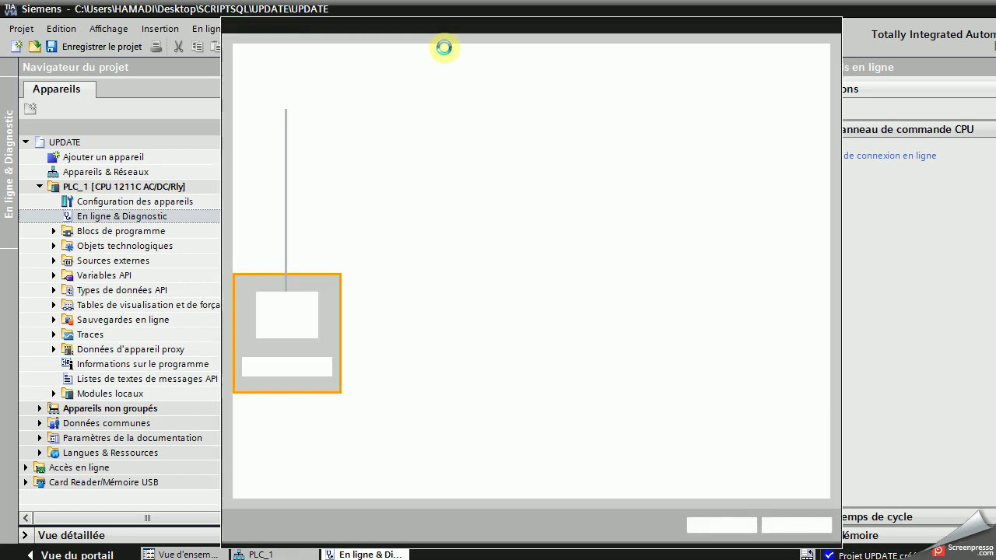
click(587, 166)
click(591, 194)
click(621, 194)
click(603, 208)
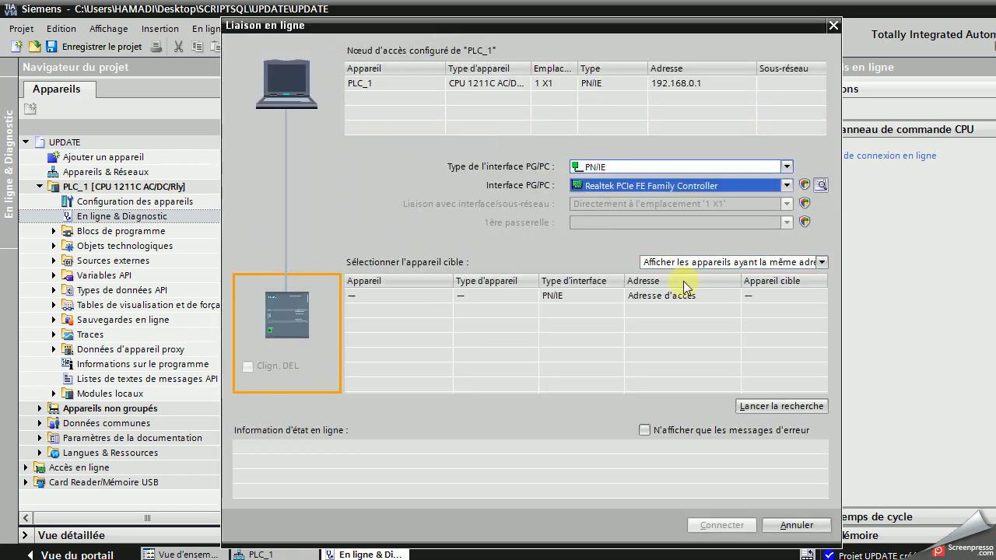
click(764, 405)
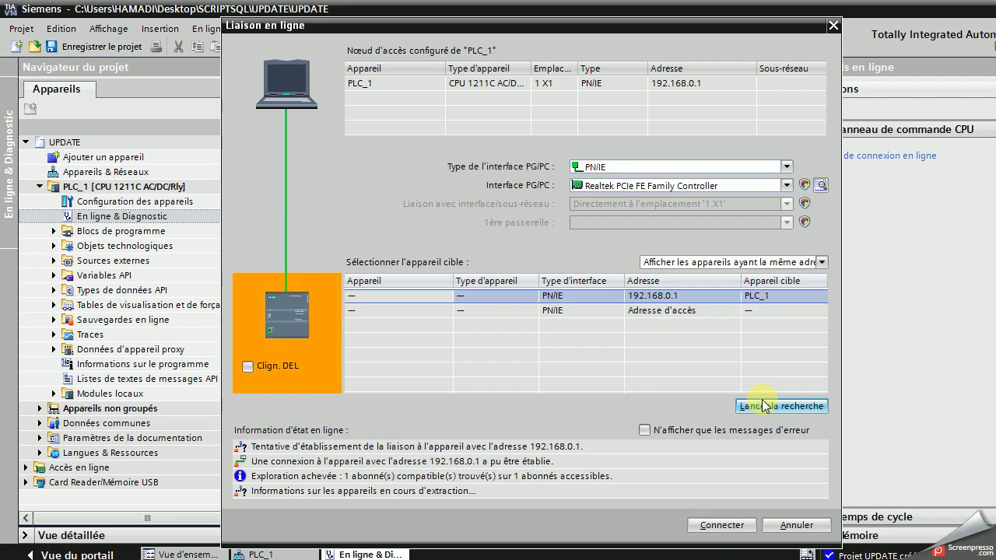
click(723, 525)
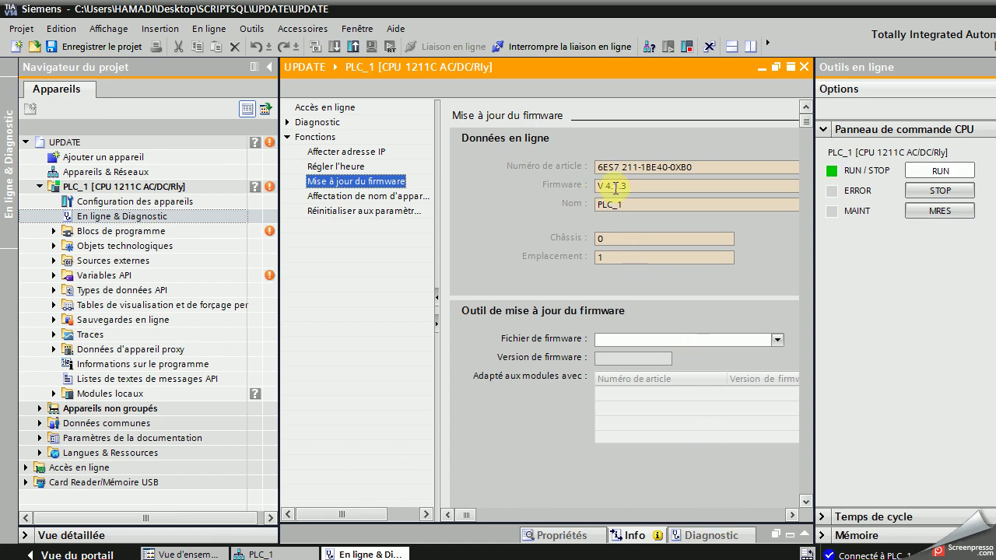
click(616, 186)
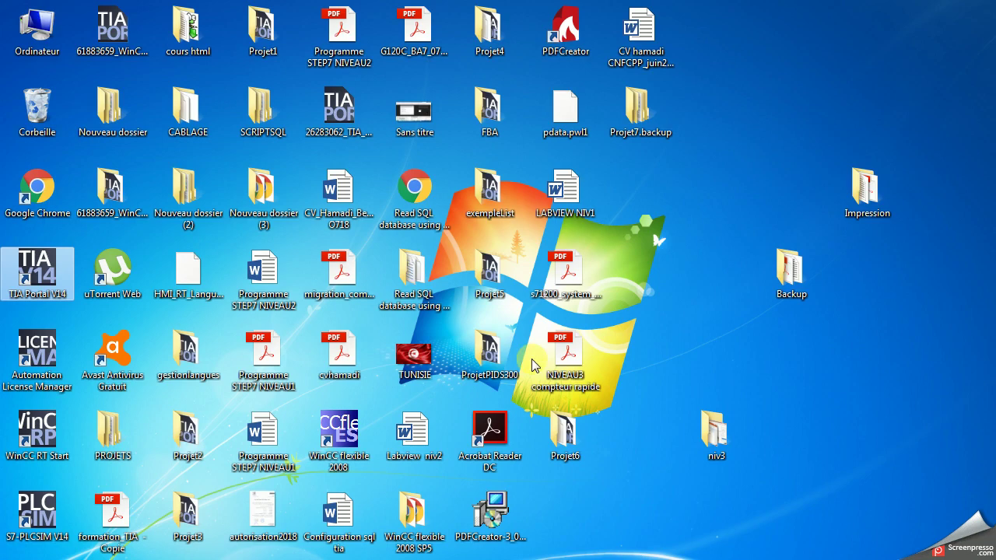
Browse drive H: to the S7-1200 CPU Firmware update folder inside 0_TIA14_SP1_SitePack
double_click(37, 31)
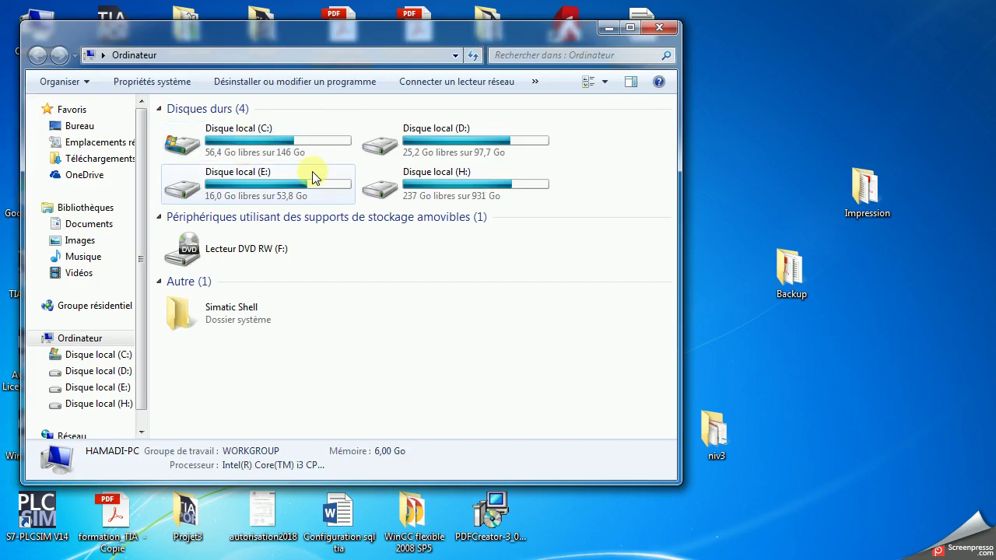
click(376, 182)
double_click(376, 182)
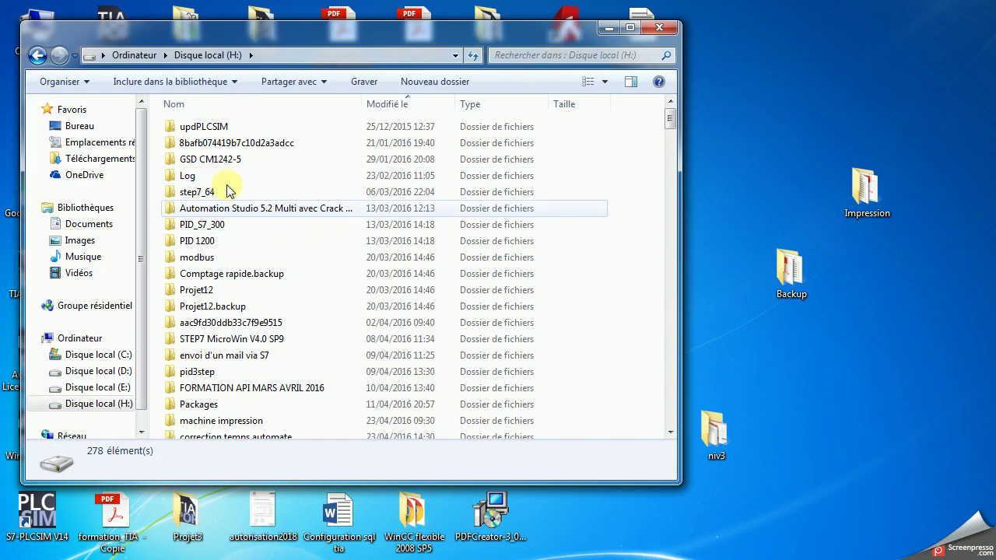
click(253, 158)
key(0)
key(0)
key(0)
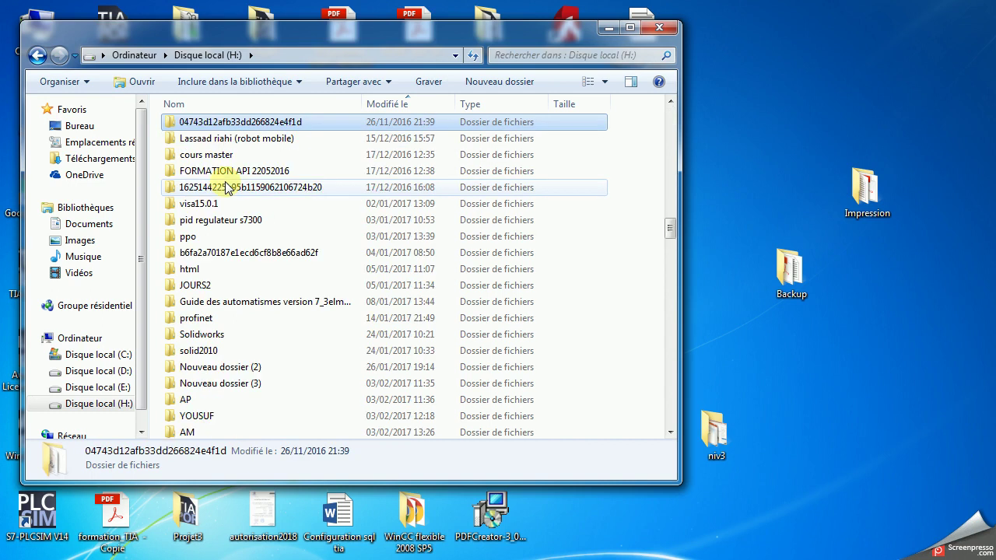
double_click(197, 125)
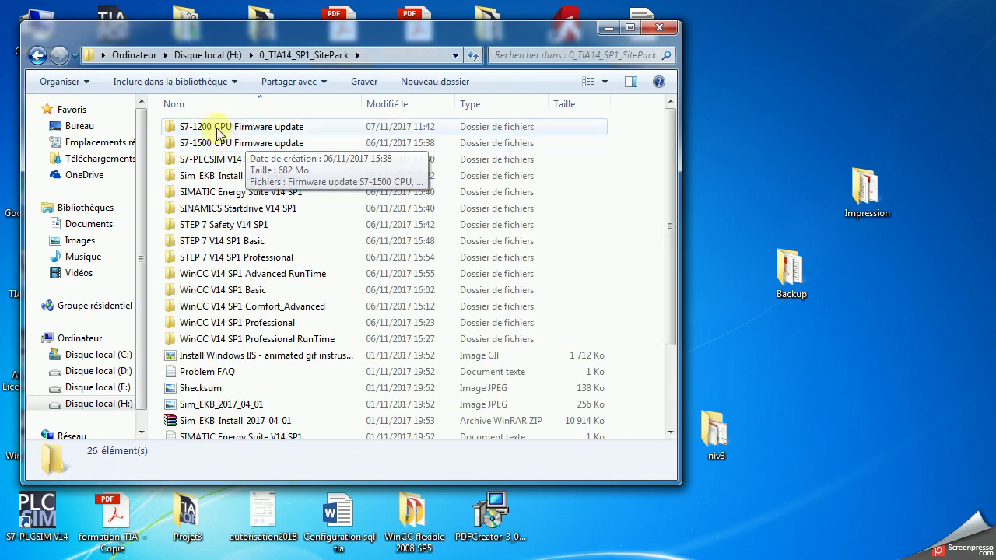
click(217, 131)
double_click(216, 131)
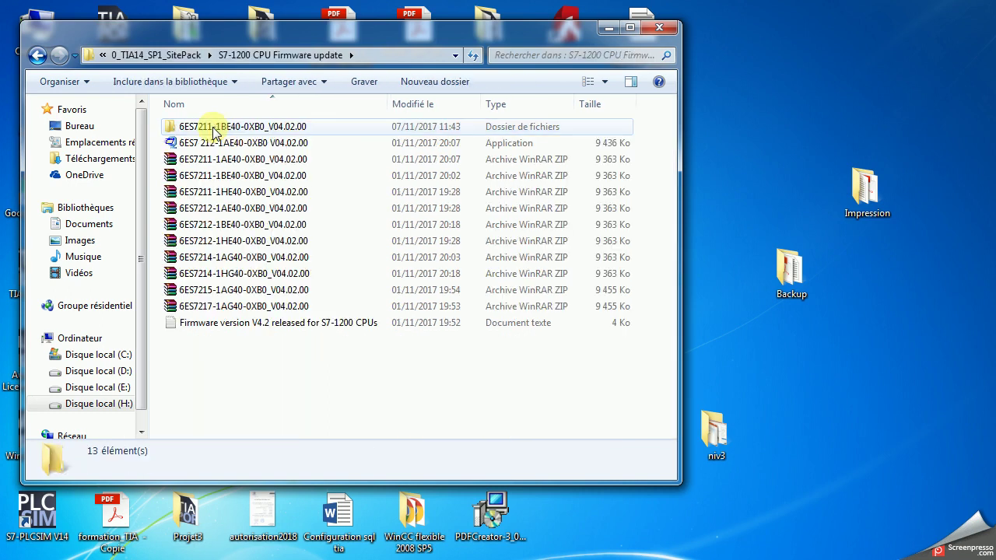
Examine the 6ES7211-1BE40-0XB0_V04.02.00 archive and the folder of the same name, then close the file window
click(221, 178)
right_click(222, 177)
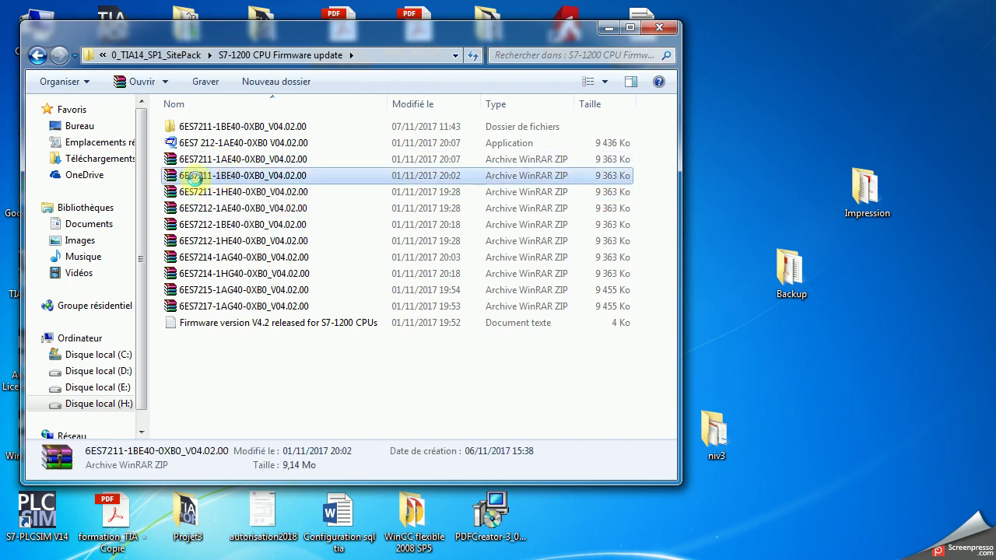
click(206, 132)
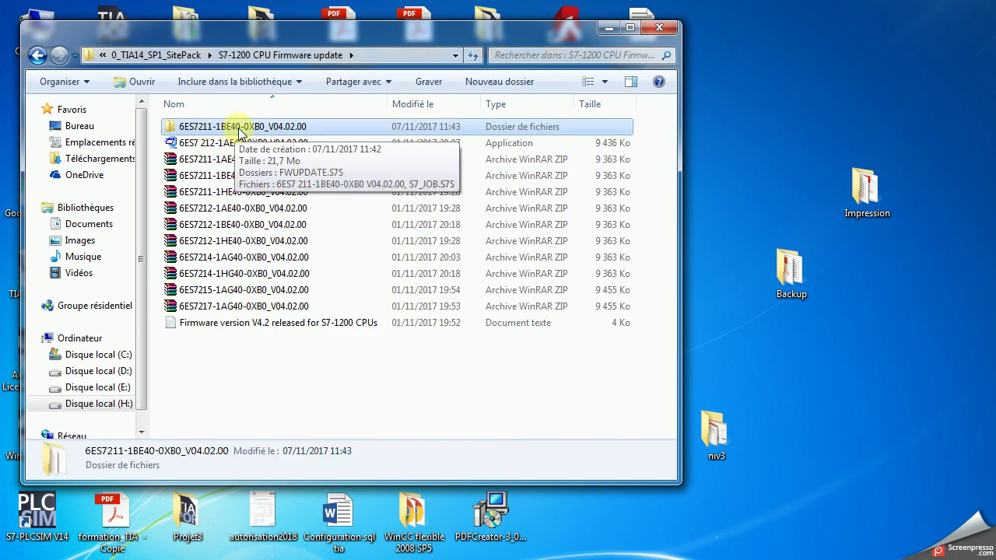
click(659, 28)
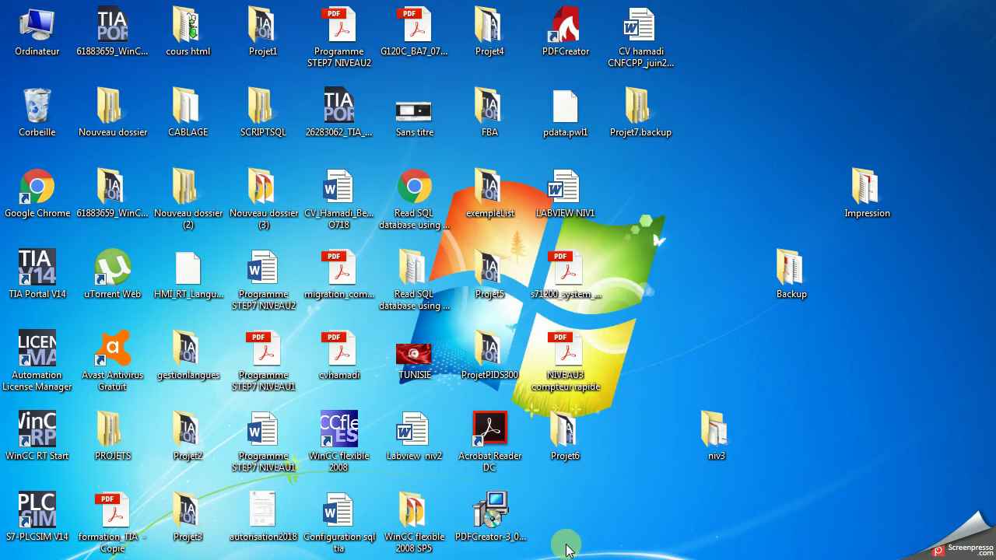
Switch back to TIA Portal and open the file selection dialog for the firmware file (Fichier de firmware)
mouse_move(654, 557)
mouse_move(622, 505)
click(700, 498)
click(767, 333)
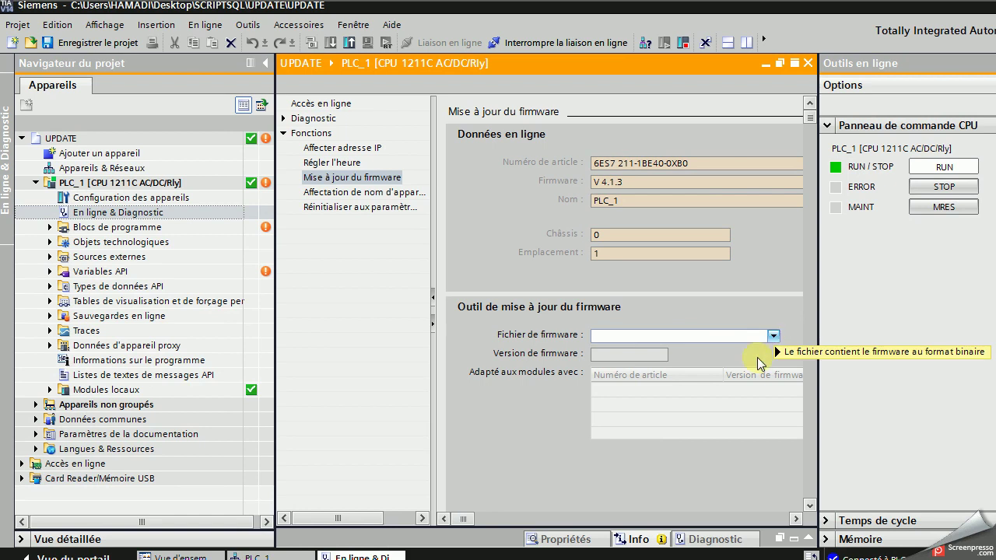
drag(468, 530, 684, 498)
click(770, 333)
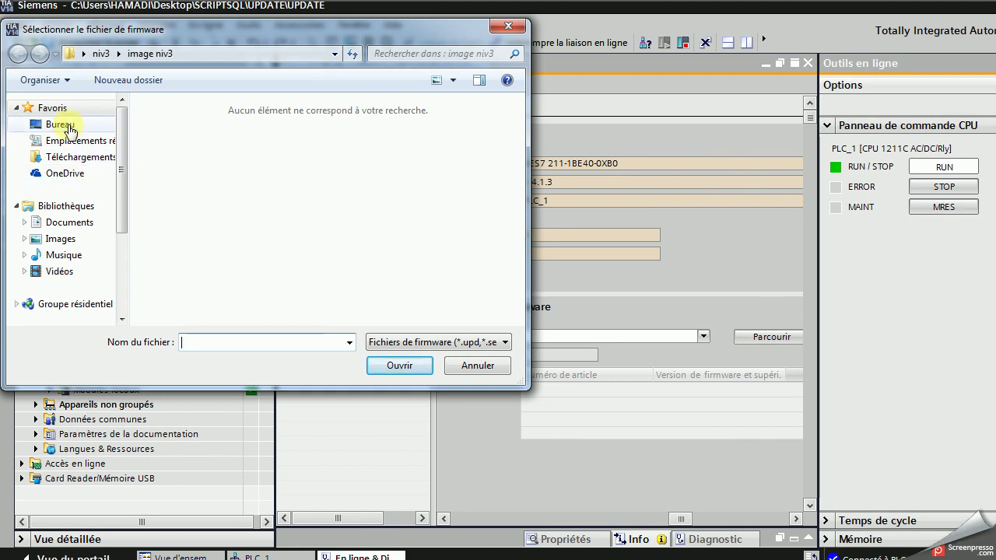
Load 6ES7 211-1BE40-0XB0 V04.02.00.upd from the FWUPDATE.S7S folder, reached through 0_TIA14_SP1_SitePack and S7-1200 CPU Firmware update on drive H:
drag(121, 230, 120, 292)
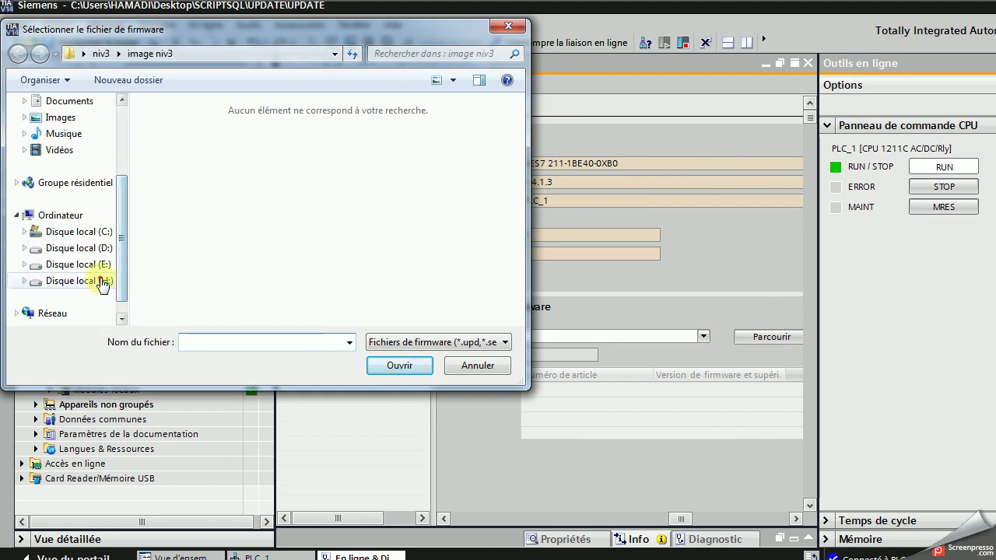
click(87, 281)
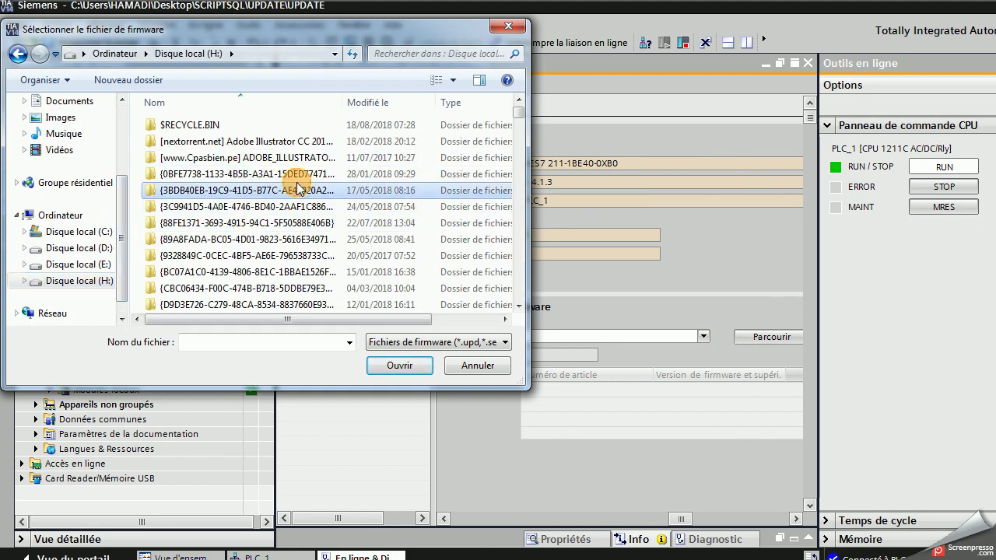
scroll(268, 176, down, 4)
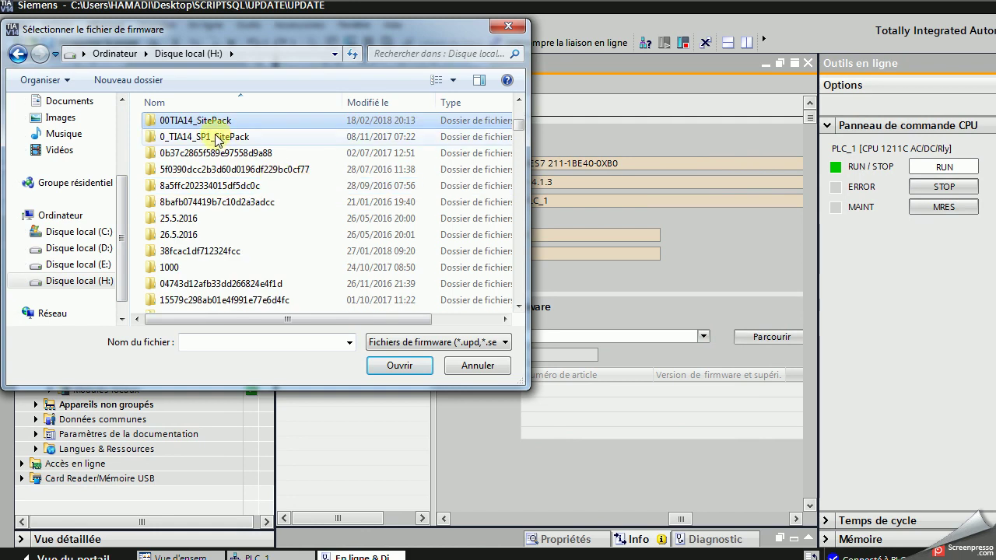
double_click(210, 137)
double_click(240, 129)
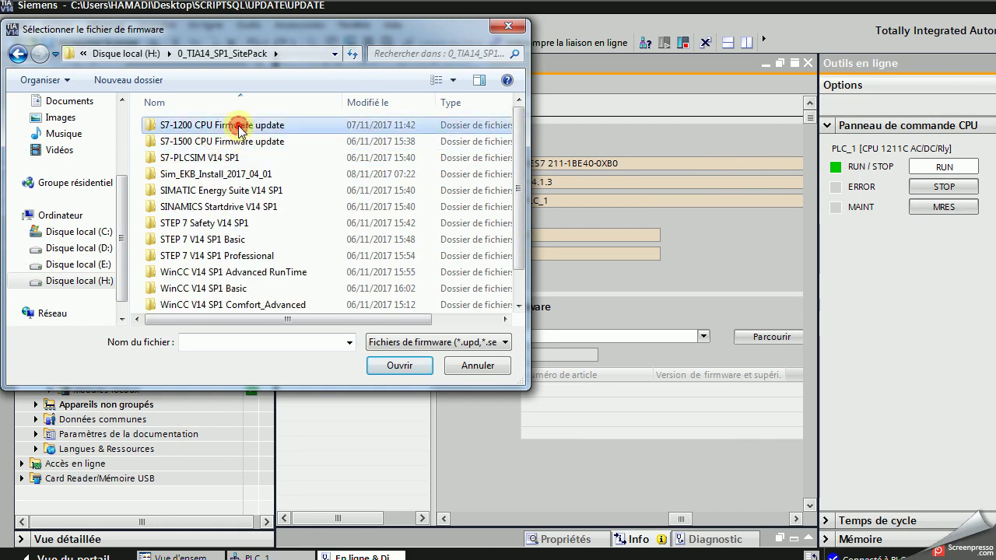
double_click(203, 132)
double_click(222, 130)
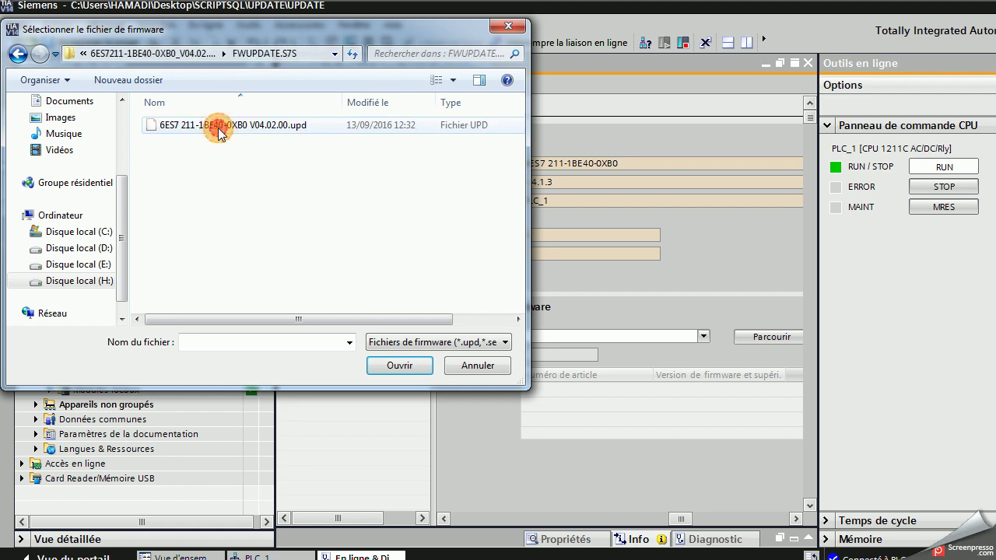
double_click(219, 129)
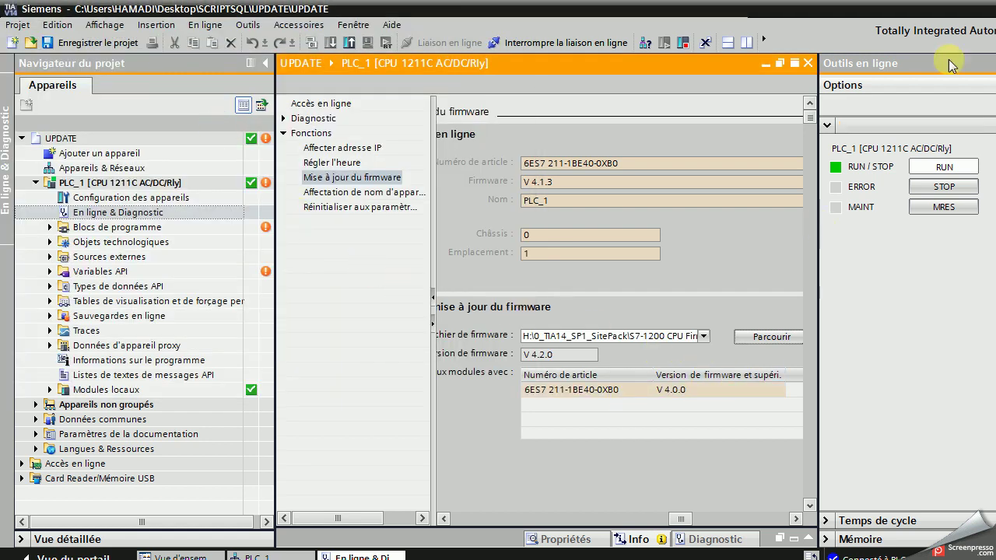
Start the firmware update of PLC_1 to V 4.2.0 and agree to put the CPU in STOP (ARRET)
click(818, 225)
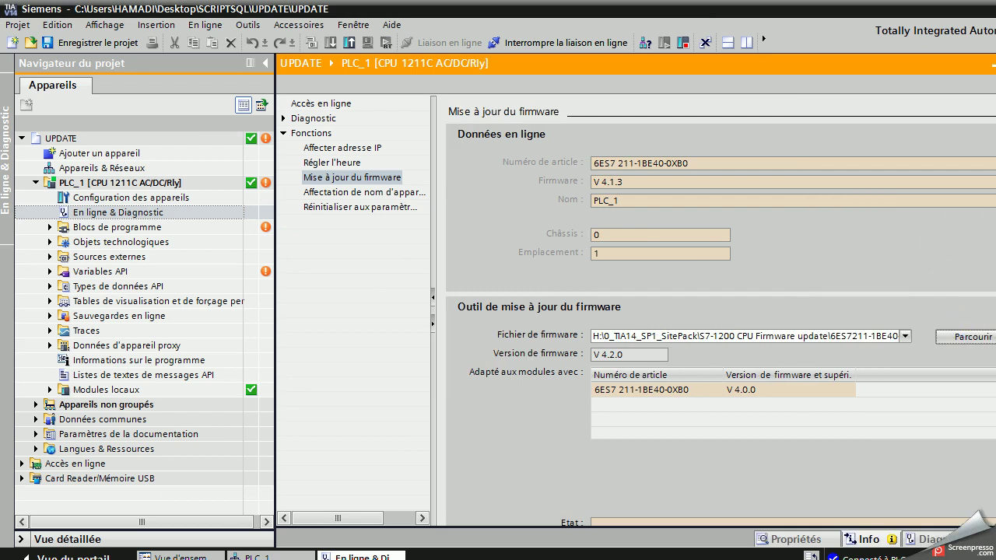
scroll(717, 479, down, 3)
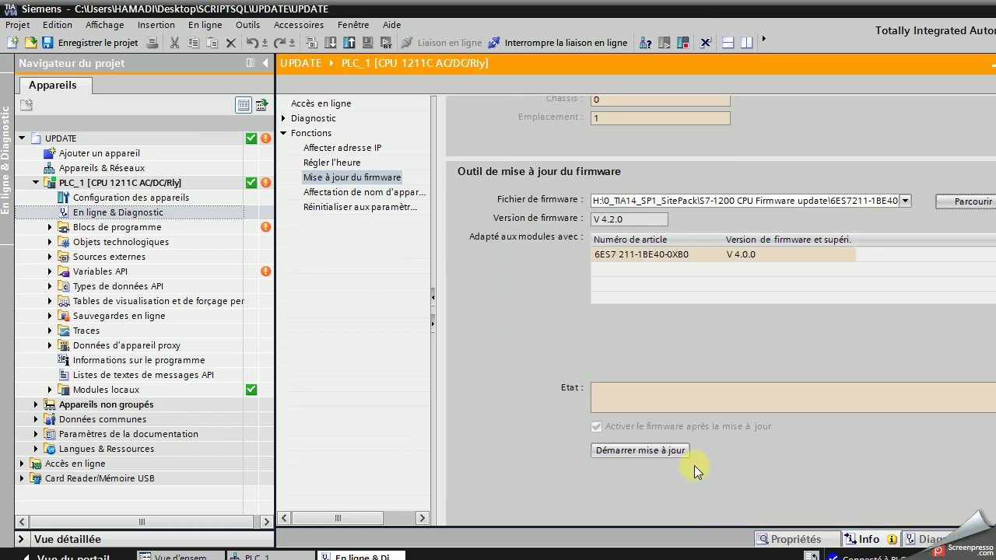
click(676, 451)
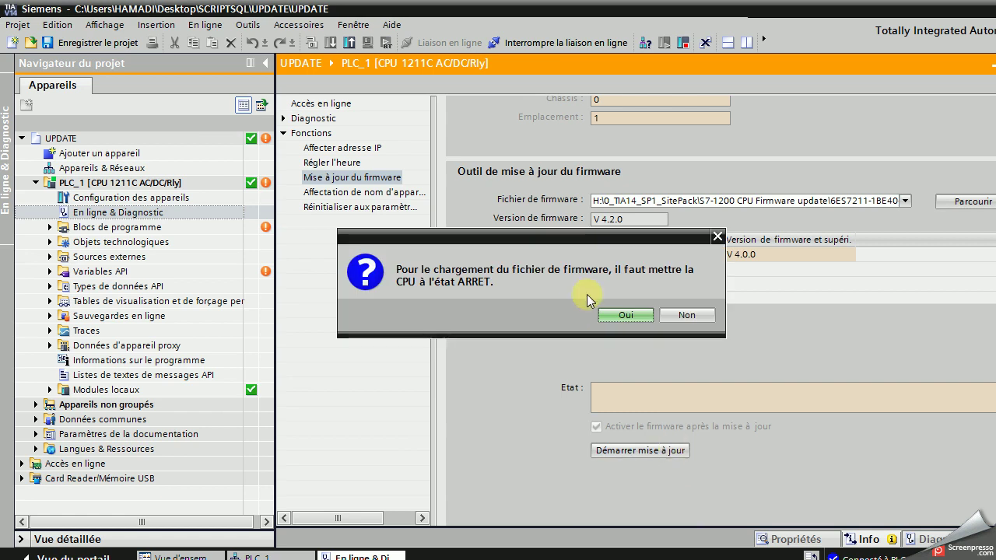
click(614, 314)
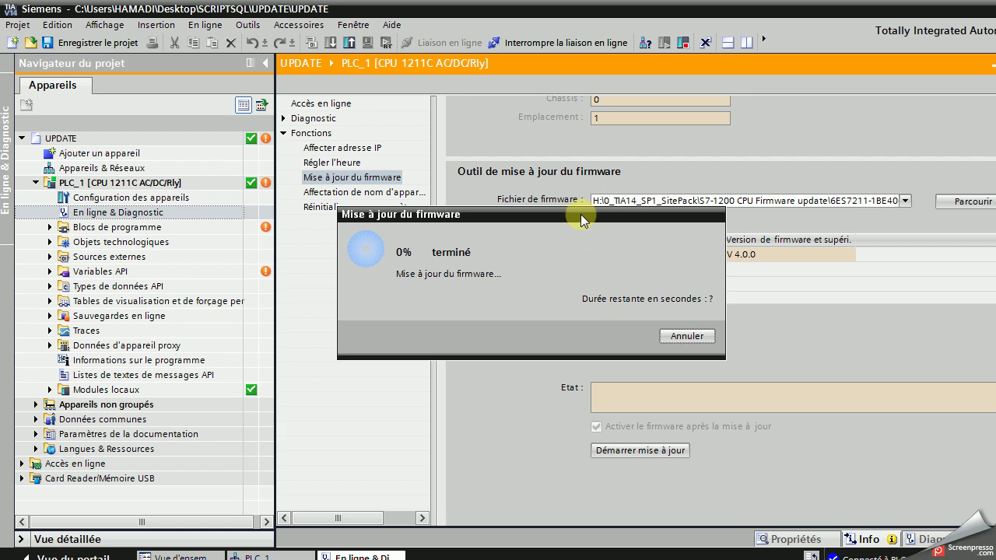
drag(580, 214, 546, 295)
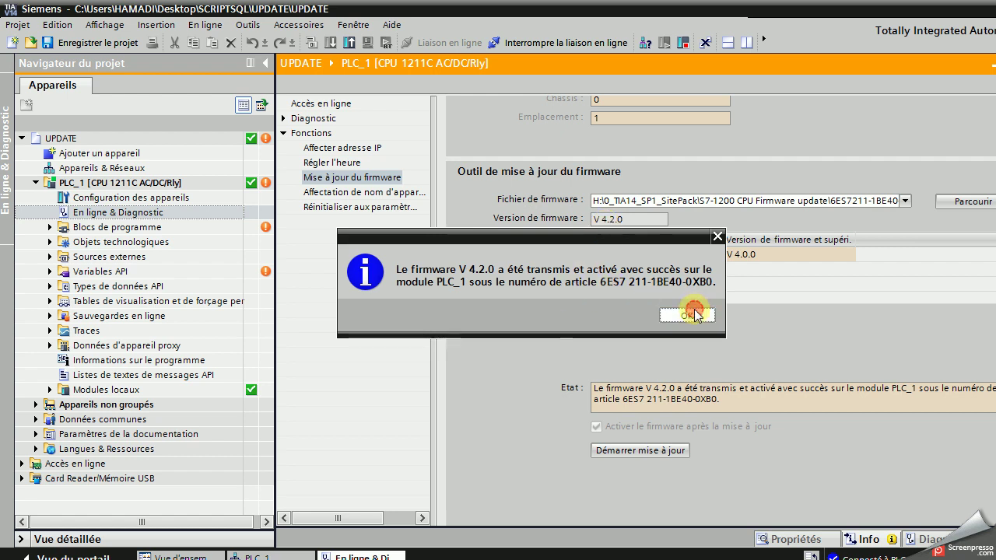
Acknowledge the firmware transfer to PLC_1 and restart the module
click(695, 313)
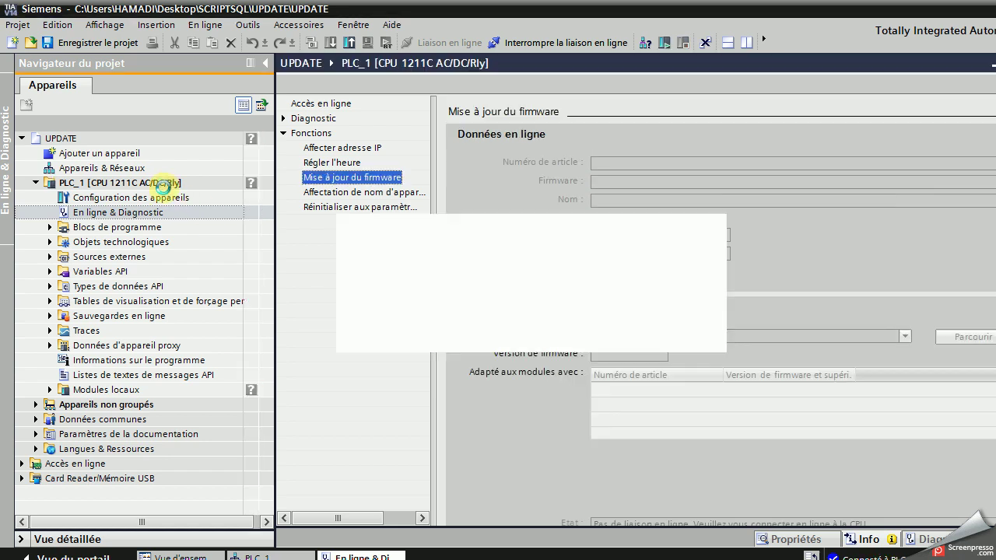
click(608, 326)
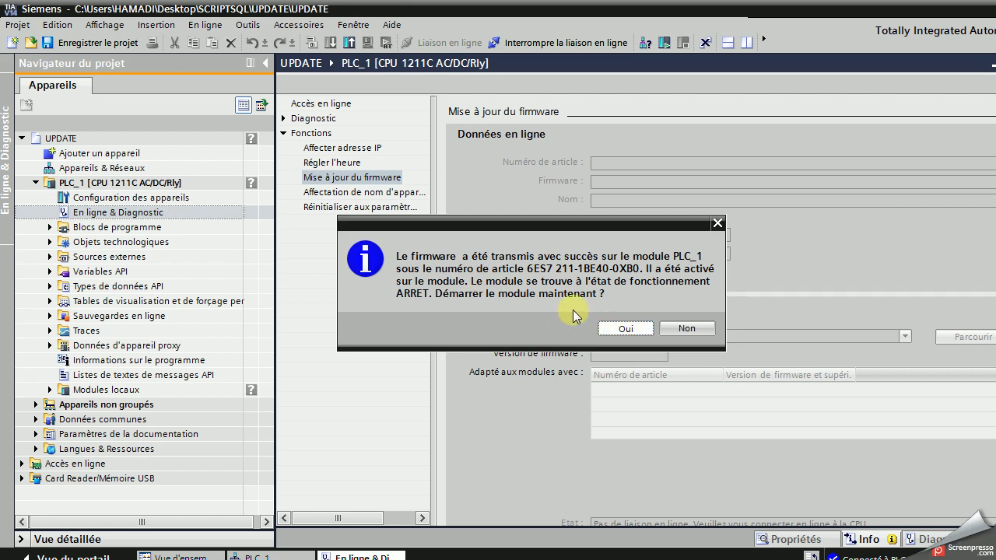
click(612, 328)
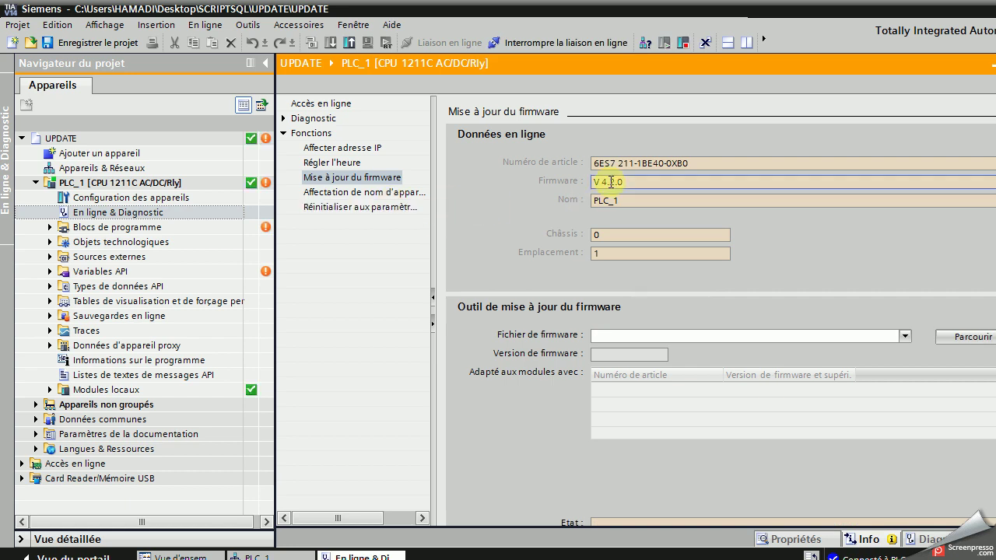
Check the CPU's firmware version in the online data (Données en ligne)
triple_click(615, 183)
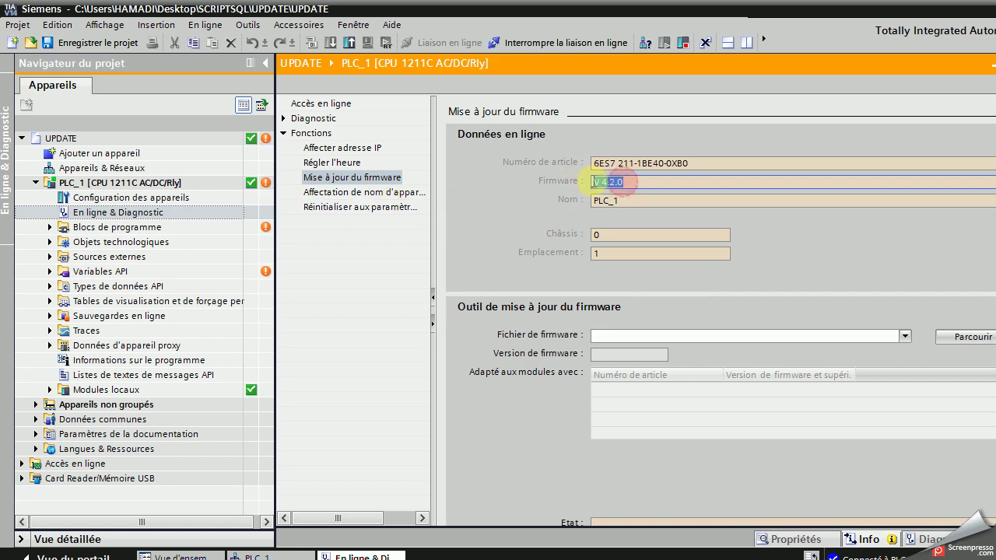
click(604, 185)
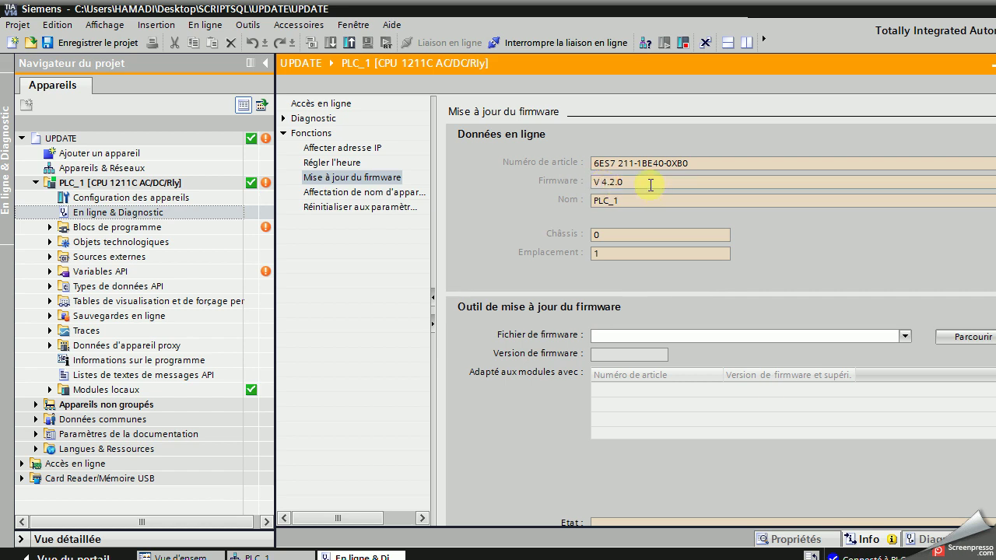
drag(647, 185, 589, 184)
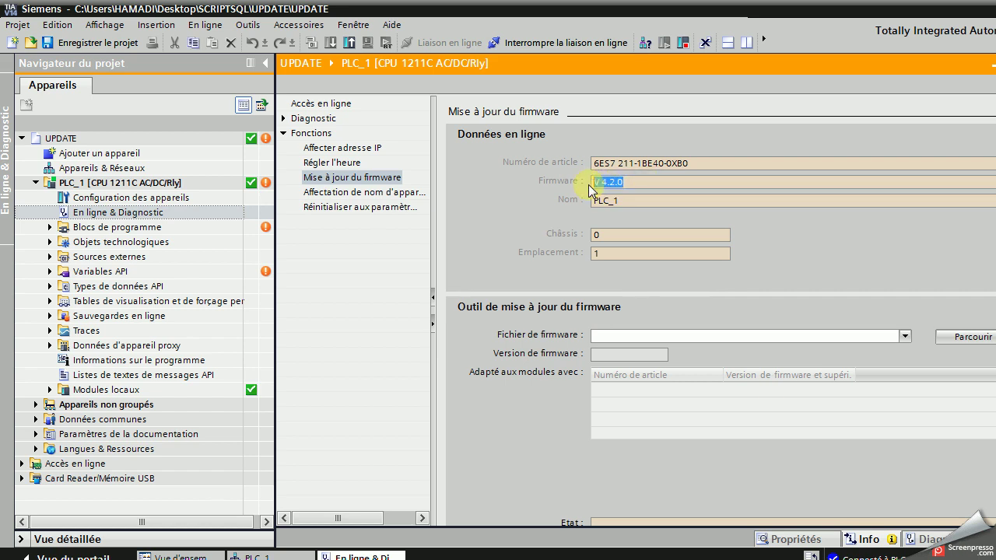